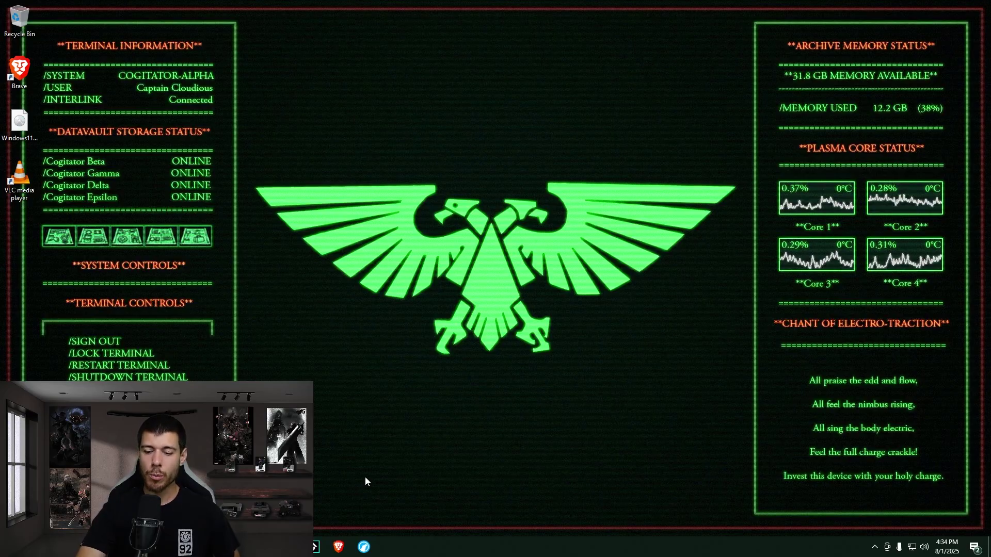
Search 'lubuntu' in Brave and open the 24.04.2 LTS release files from lubuntu.me's downloads page
left_click(339, 546)
type("lubuntu")
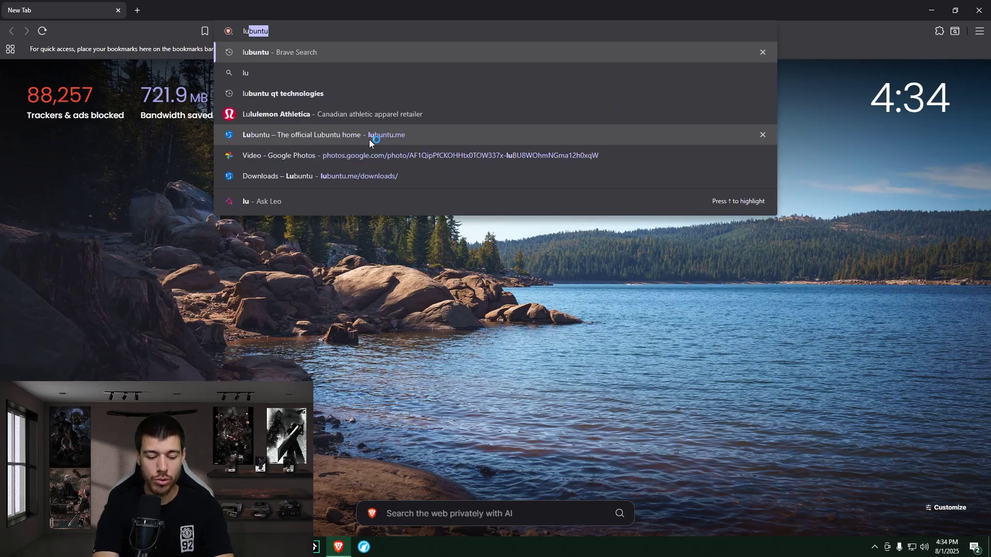
key("Return")
left_click(188, 143)
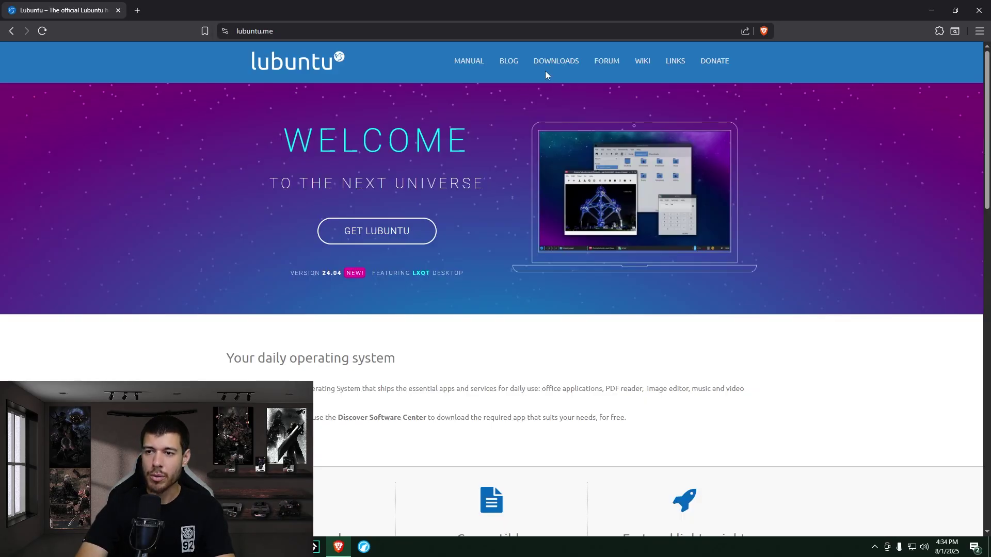
left_click(557, 62)
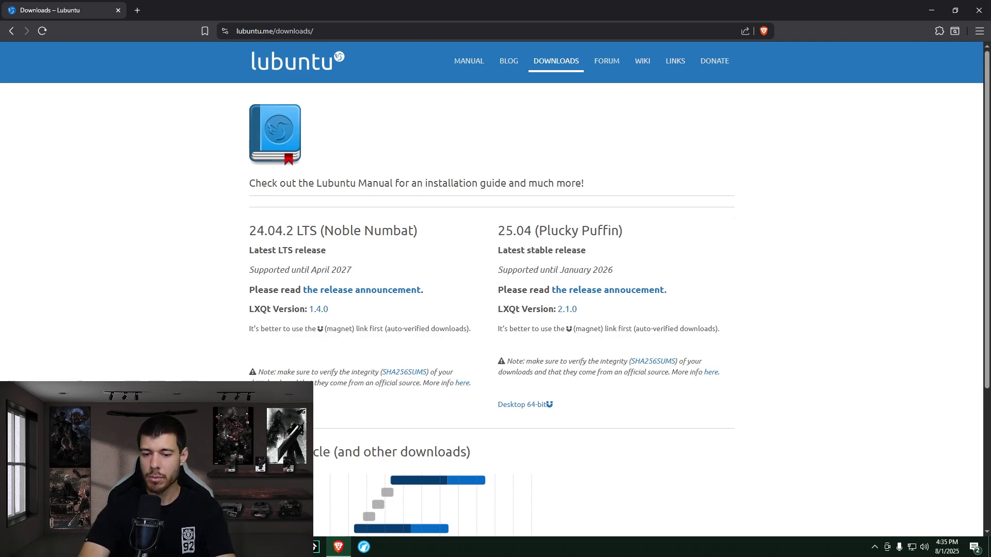
left_click(274, 416)
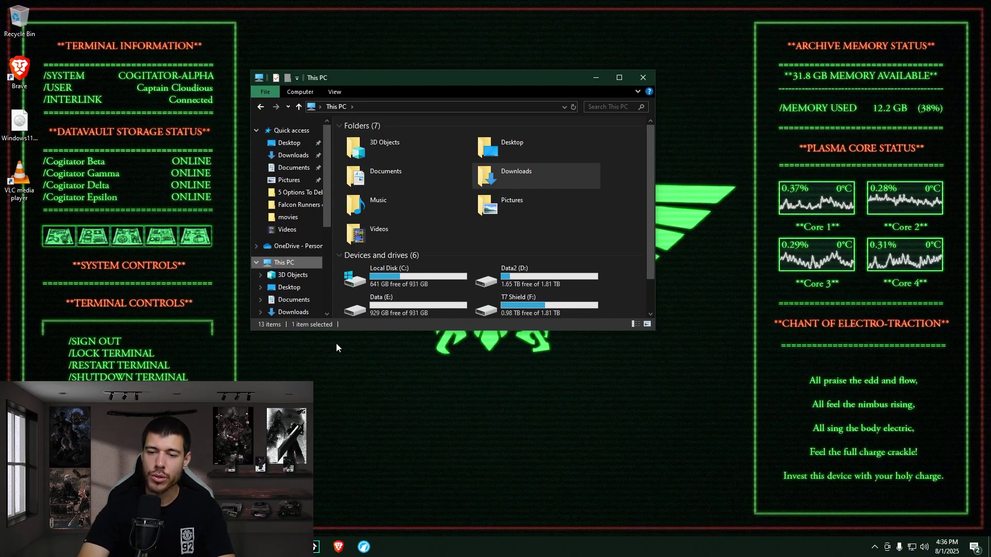
Open the Downloads folder to check the lubuntu-24.04.2-desktop-amd64.iso file
left_click(293, 154)
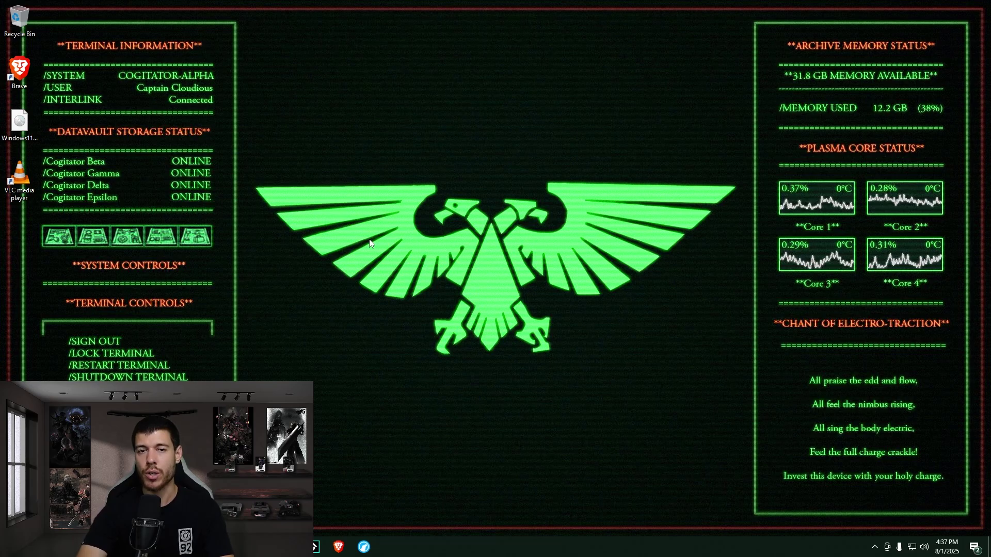
Download rufus-4.9.exe from the official rufus.ie website in Brave
left_click(338, 546)
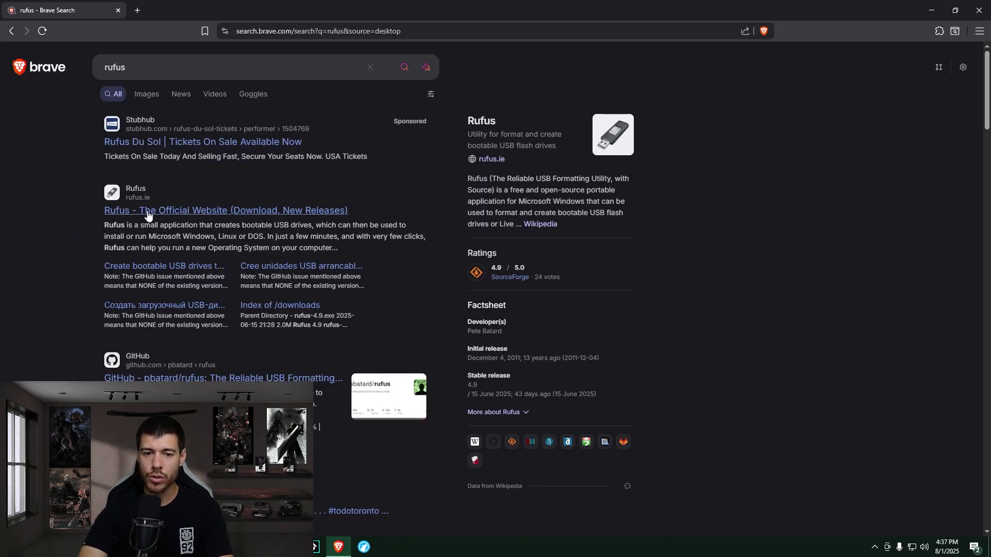
left_click(197, 212)
scroll(224, 183, "down", 10)
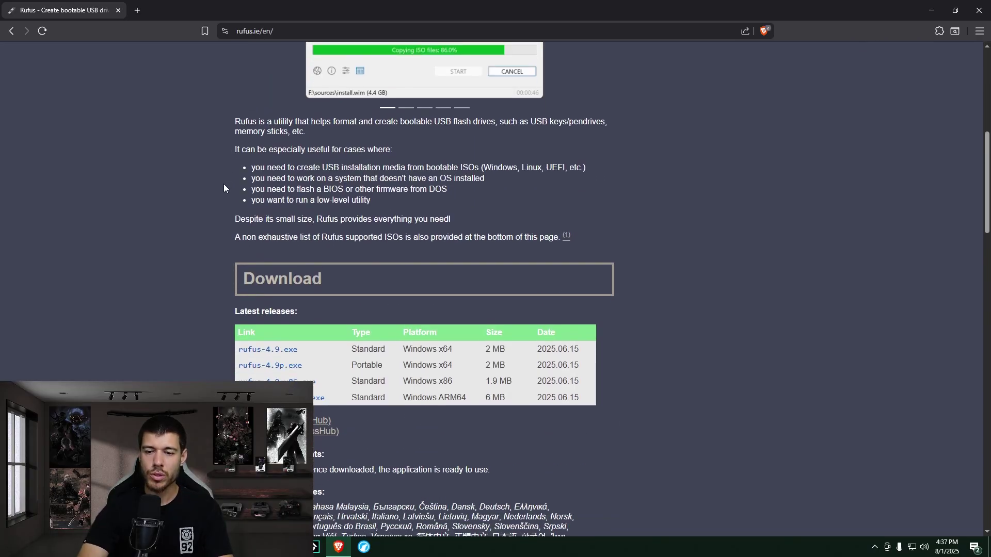
scroll(224, 191, "up", 3)
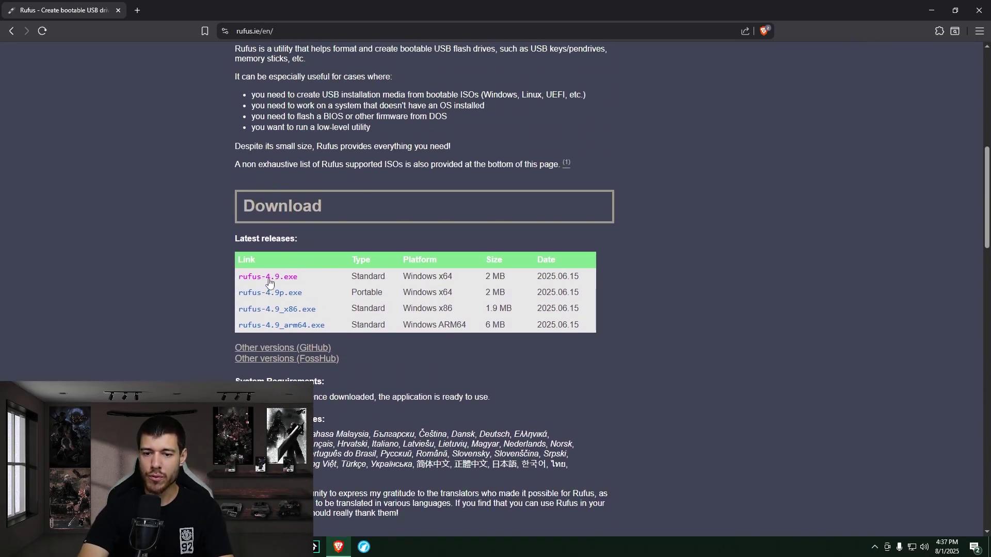
left_click(276, 282)
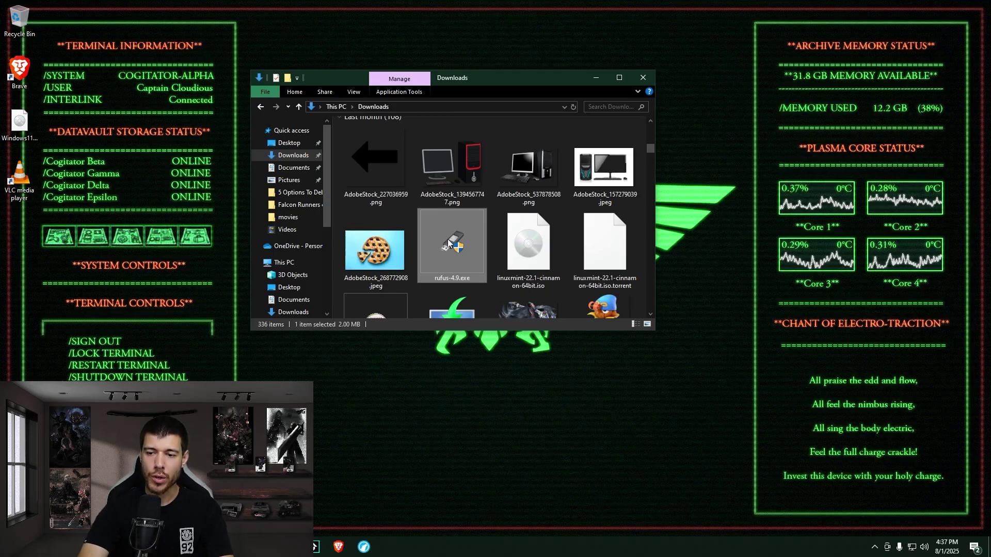
Run rufus-4.9.exe as administrator, target the 16 GB USB (H:) drive, and accept the DBX update
right_click(447, 241)
left_click(482, 259)
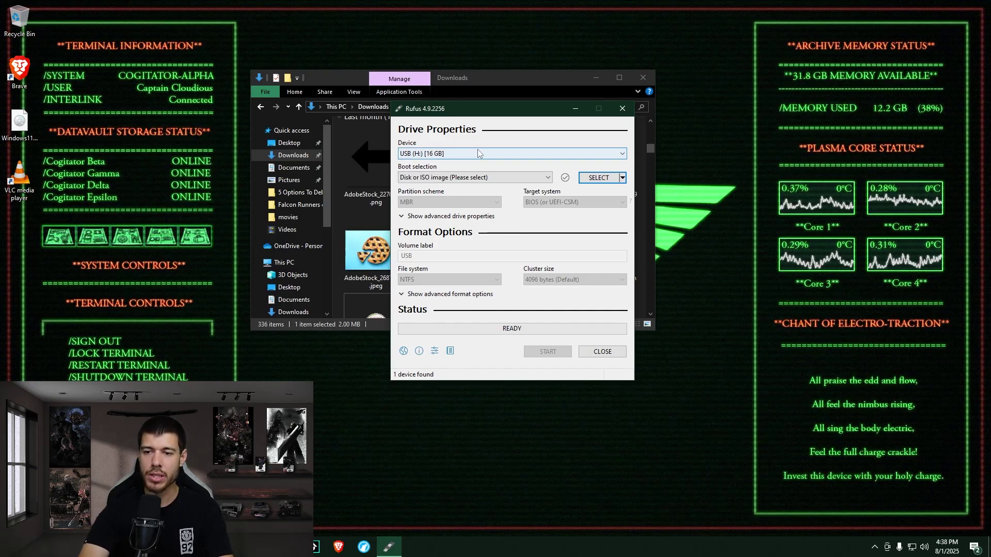
left_click(528, 153)
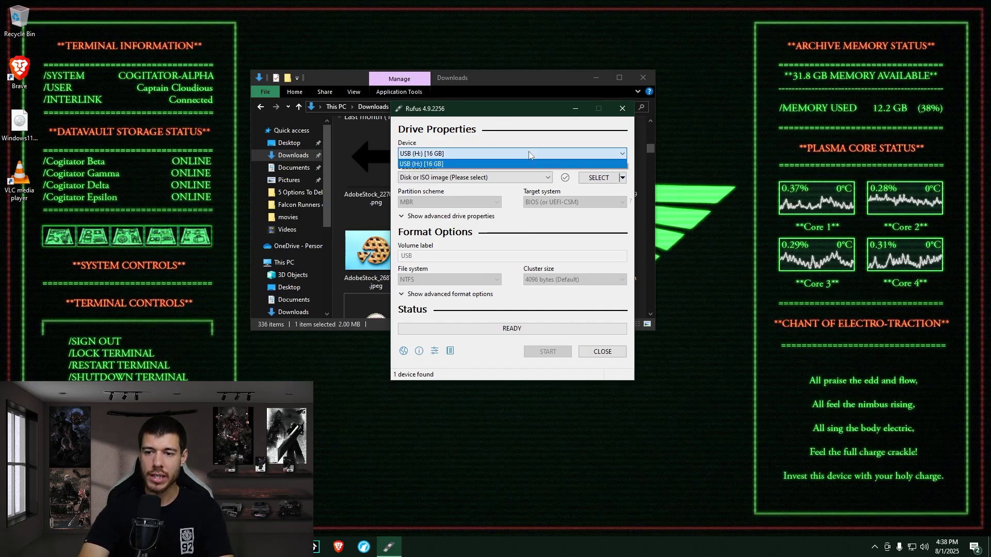
left_click(463, 162)
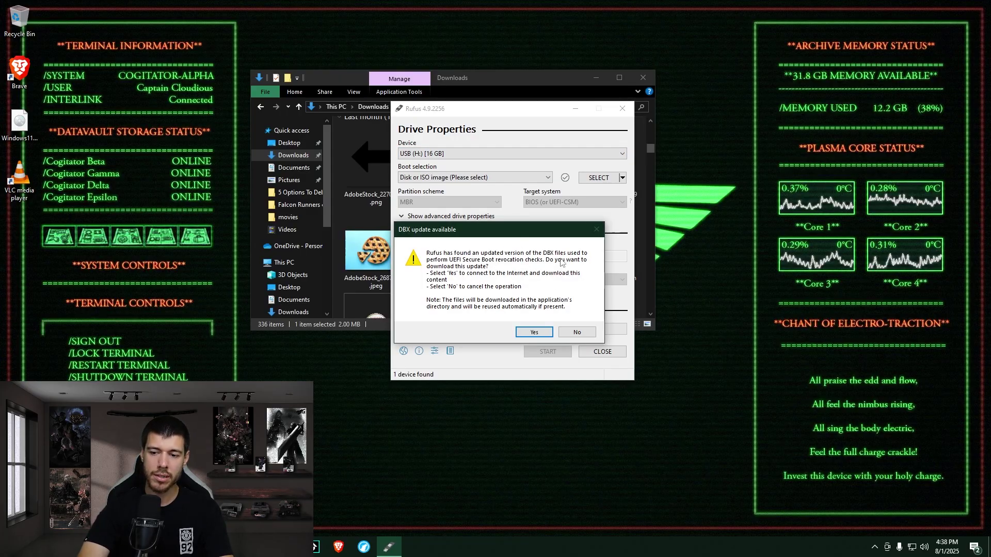
left_click(543, 335)
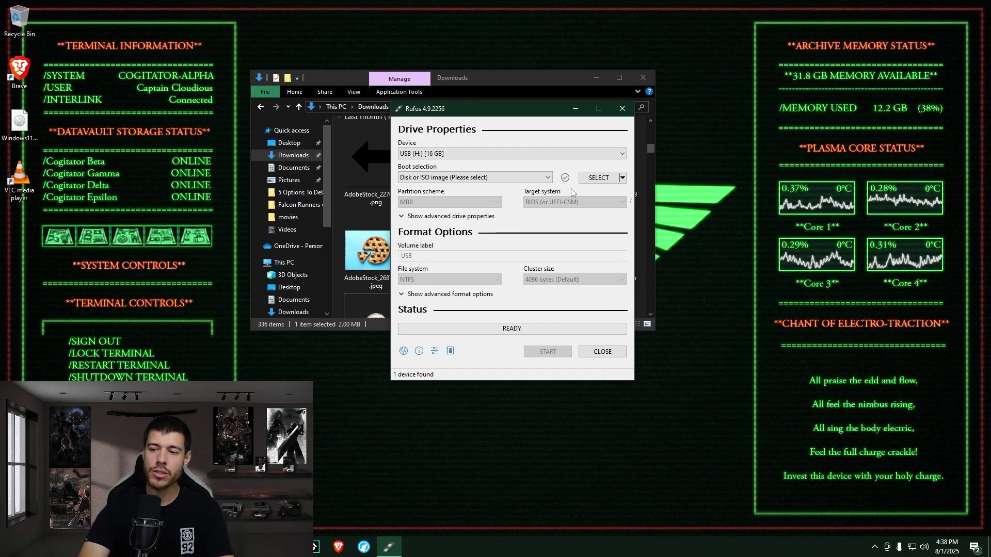
Load lubuntu-24.04.2-desktop-amd64.iso as the boot image in Rufus
left_click(597, 178)
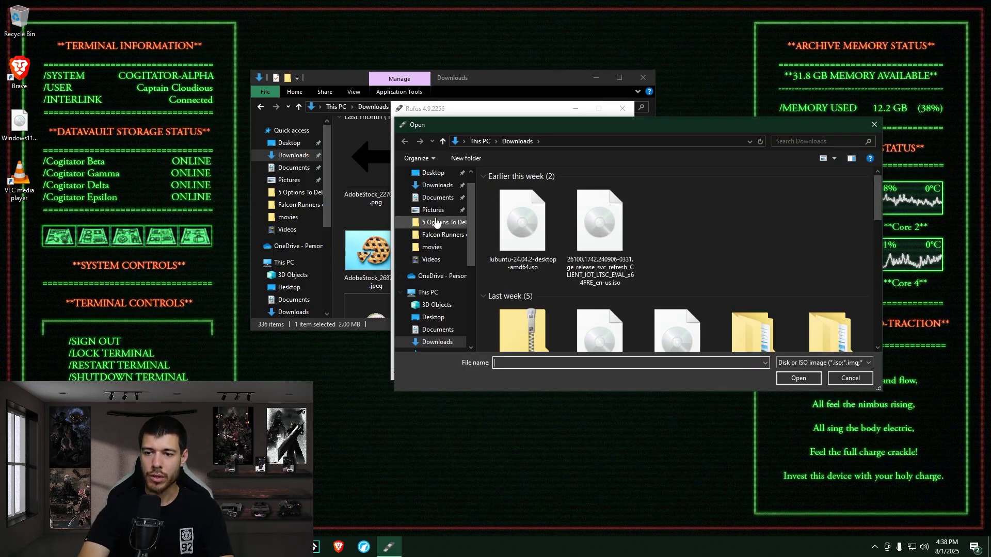
left_click(522, 222)
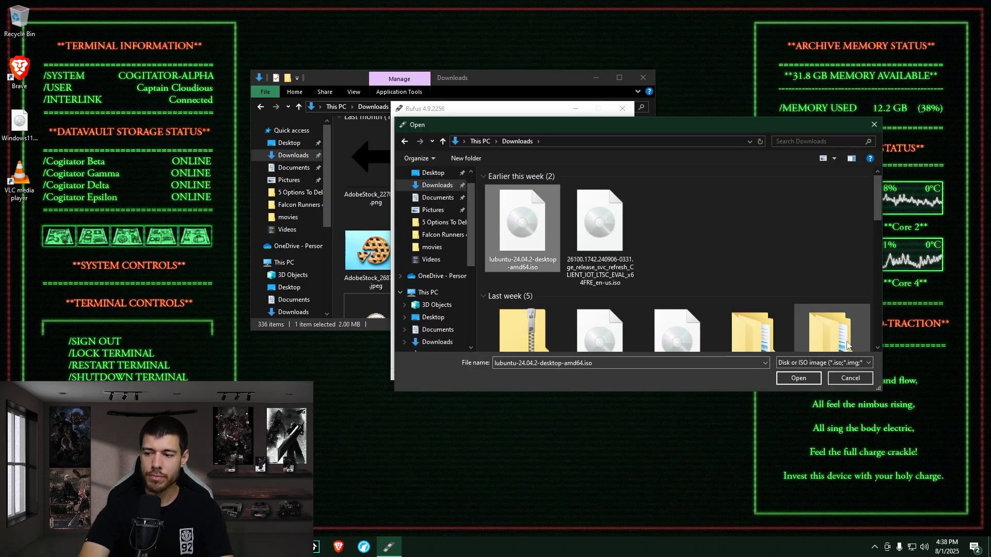
left_click(798, 379)
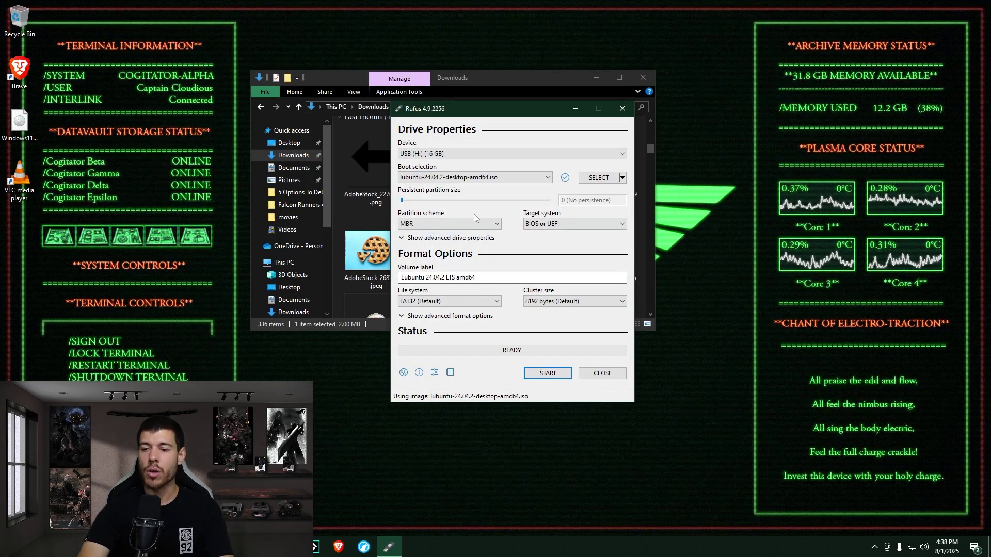
Write the image to the USB drive in ISO image mode, erasing its data, then close Rufus
left_click(548, 374)
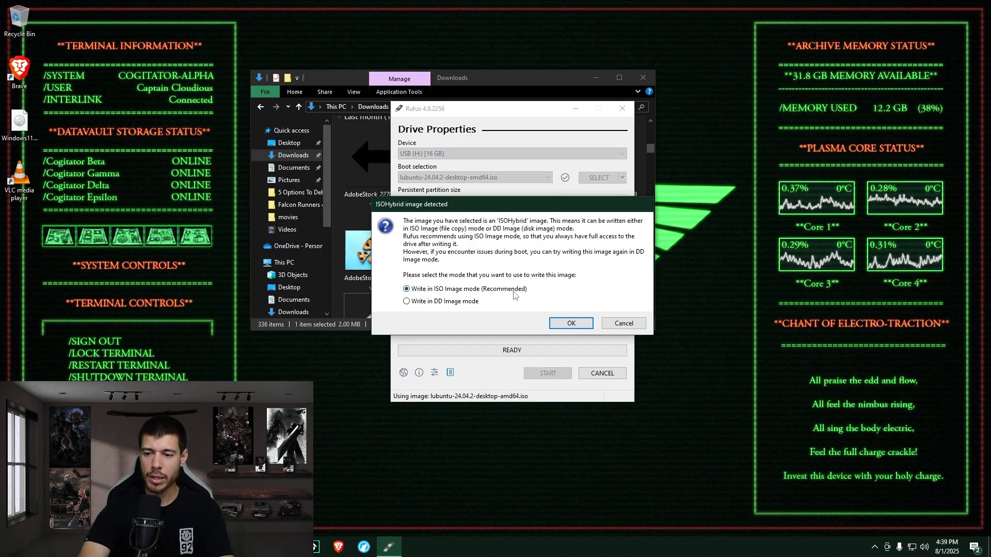
left_click(572, 324)
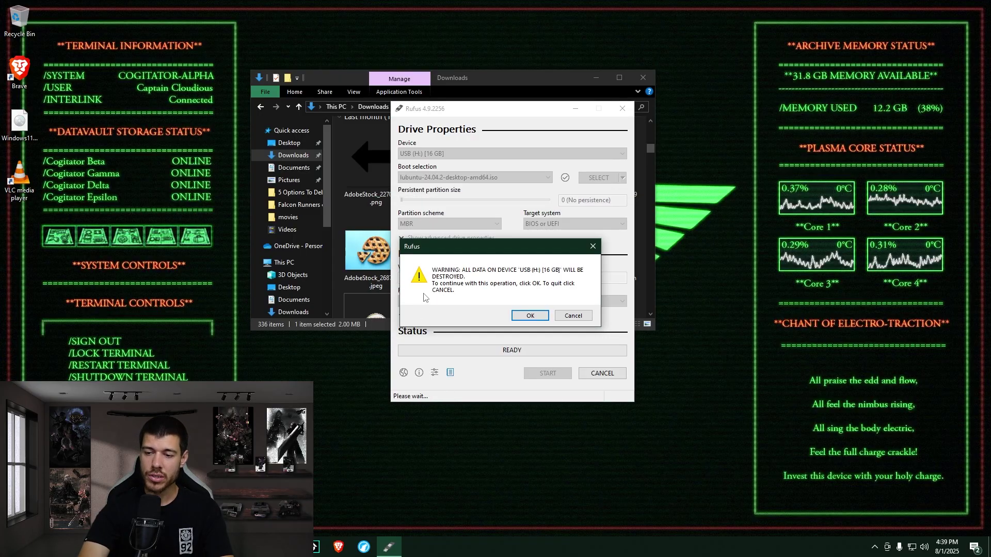
left_click(531, 315)
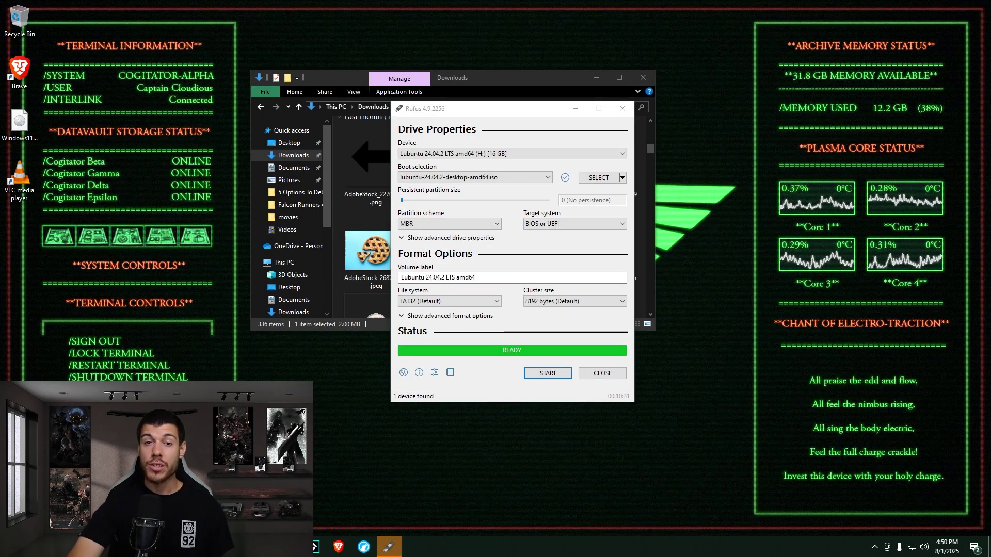
left_click(602, 373)
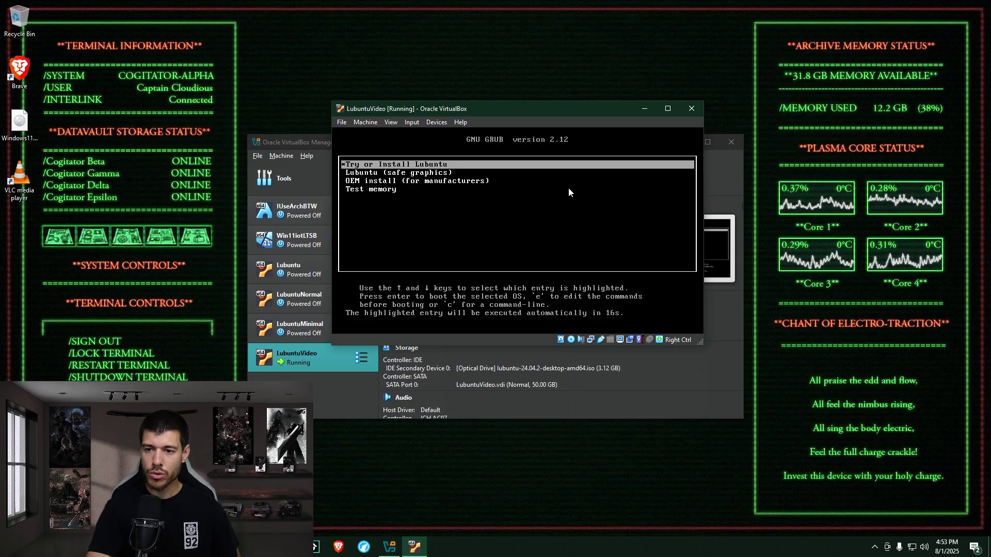
Boot 'Try or Install Lubuntu', keep English (United States), and launch the Lubuntu installer
key("Return")
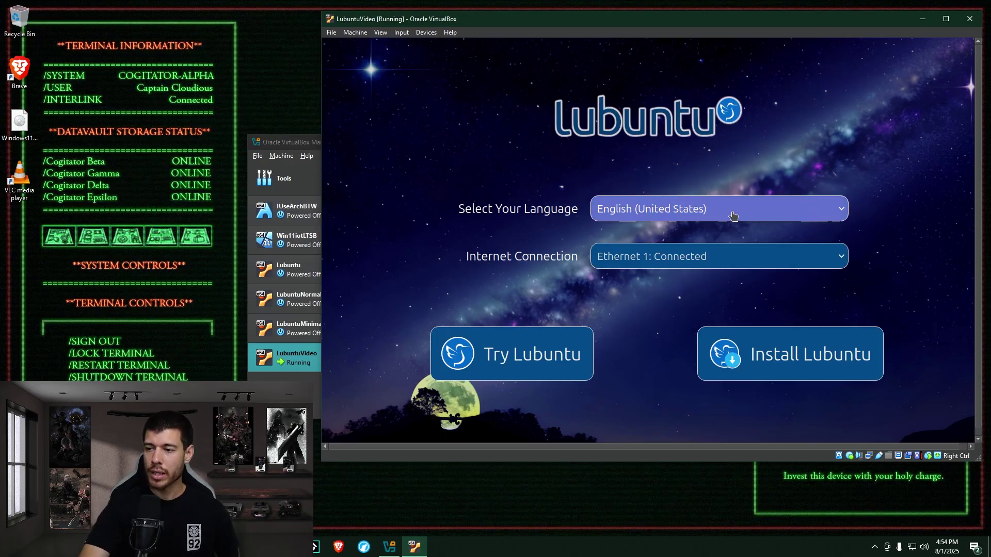
left_click(733, 214)
left_click(708, 209)
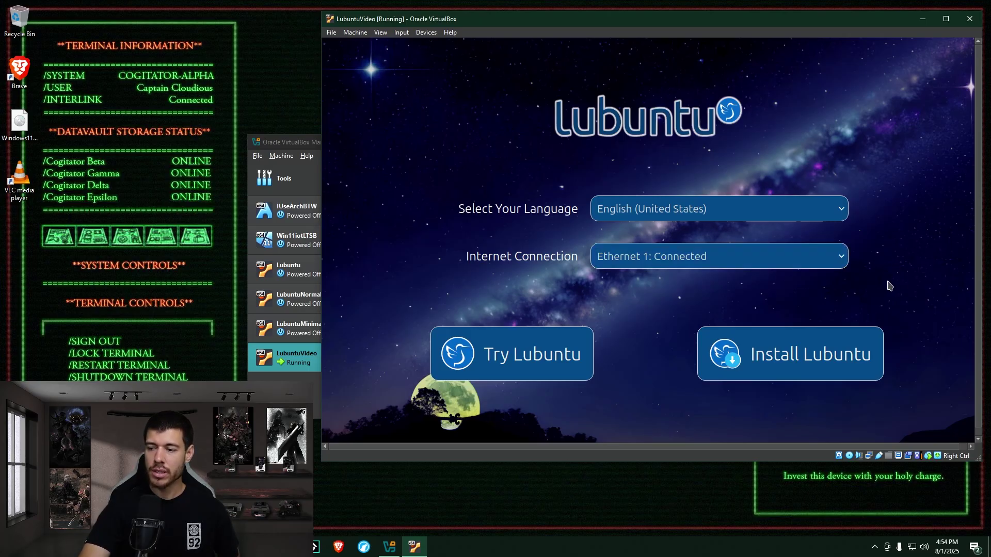
left_click(826, 351)
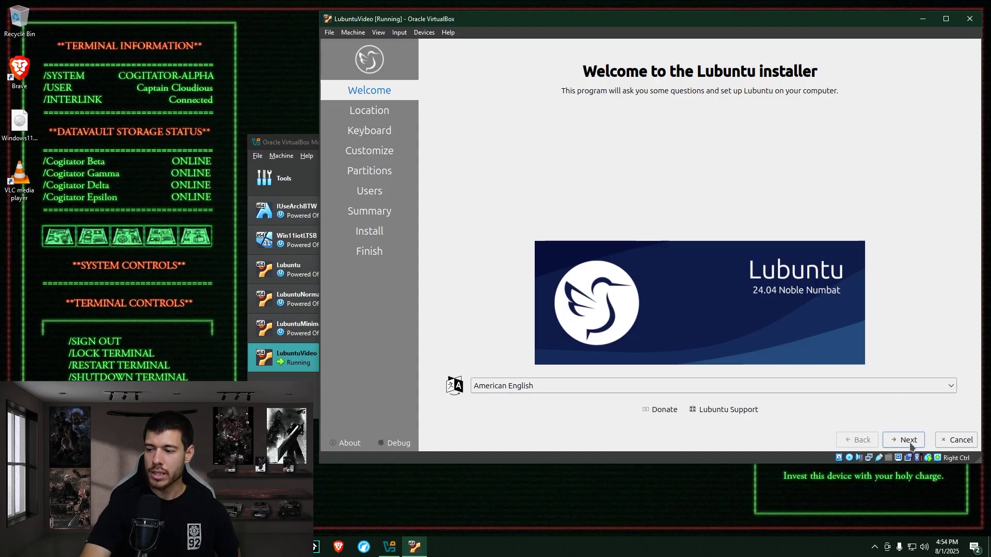
Accept the Welcome defaults, Los Angeles location and English (US) keyboard layout in the installer
left_click(908, 442)
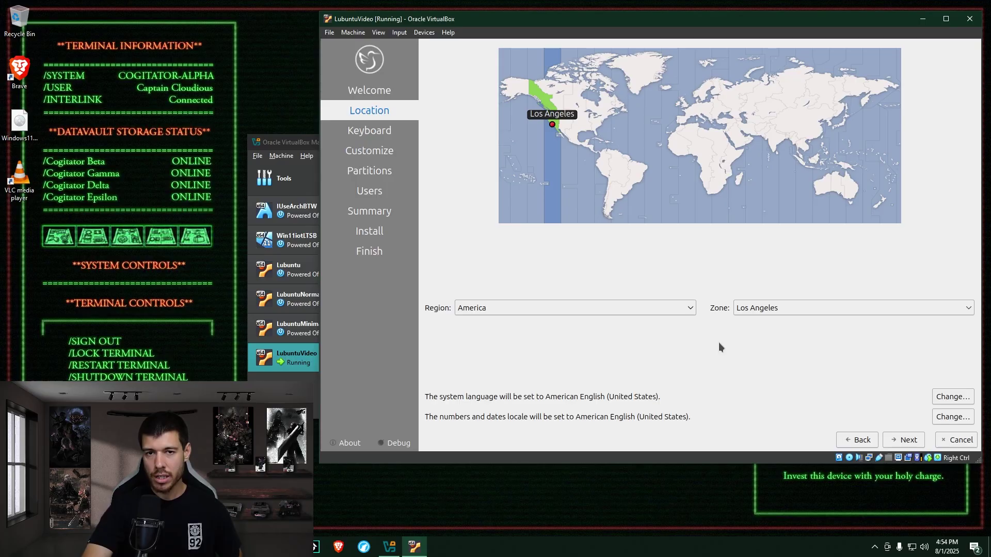
left_click(918, 442)
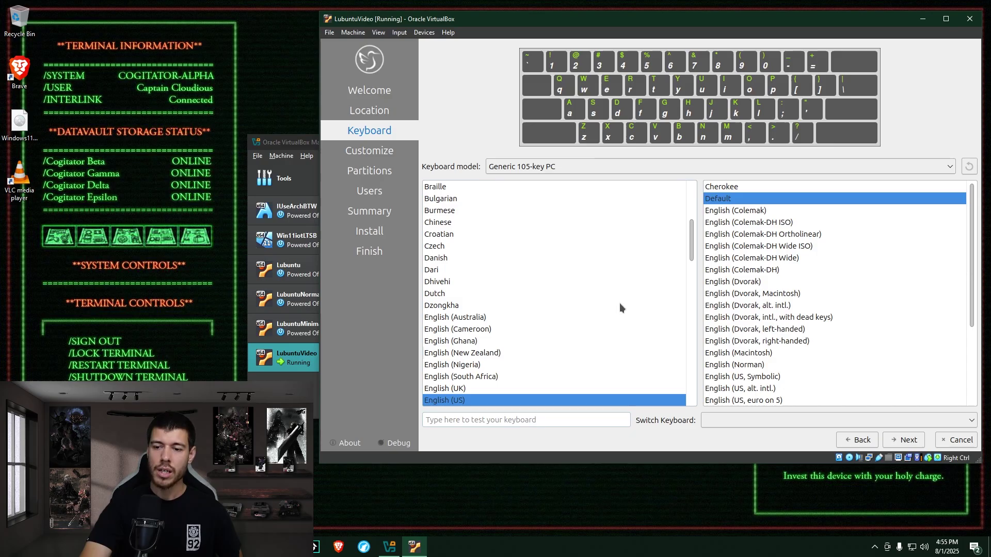
left_click(914, 443)
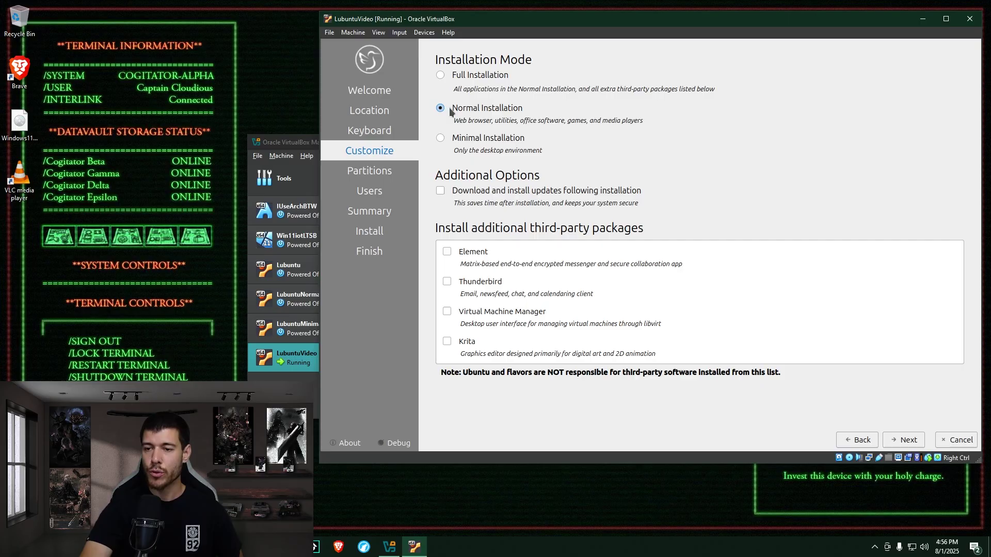
Choose Minimal Installation with updates during install and continue to partitioning
left_click(442, 138)
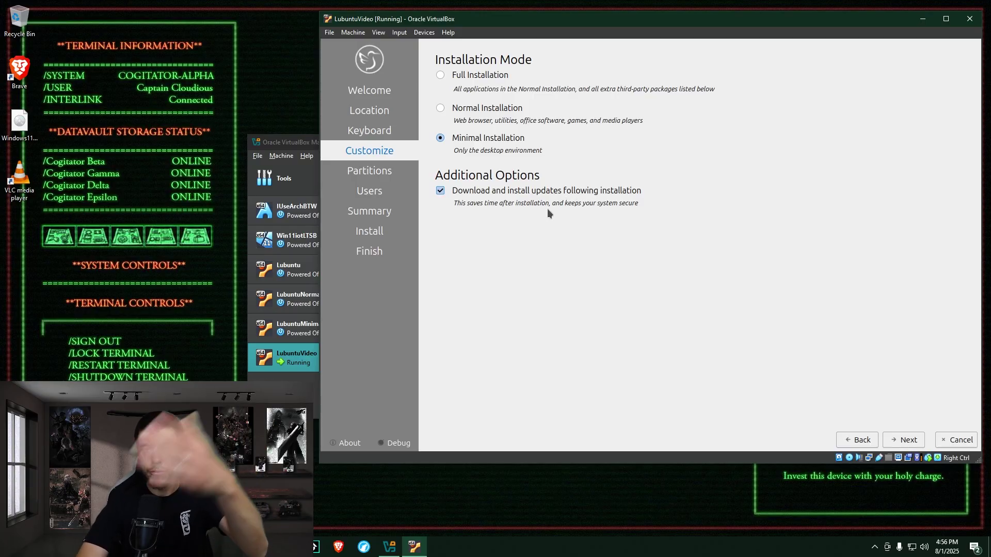
left_click(918, 447)
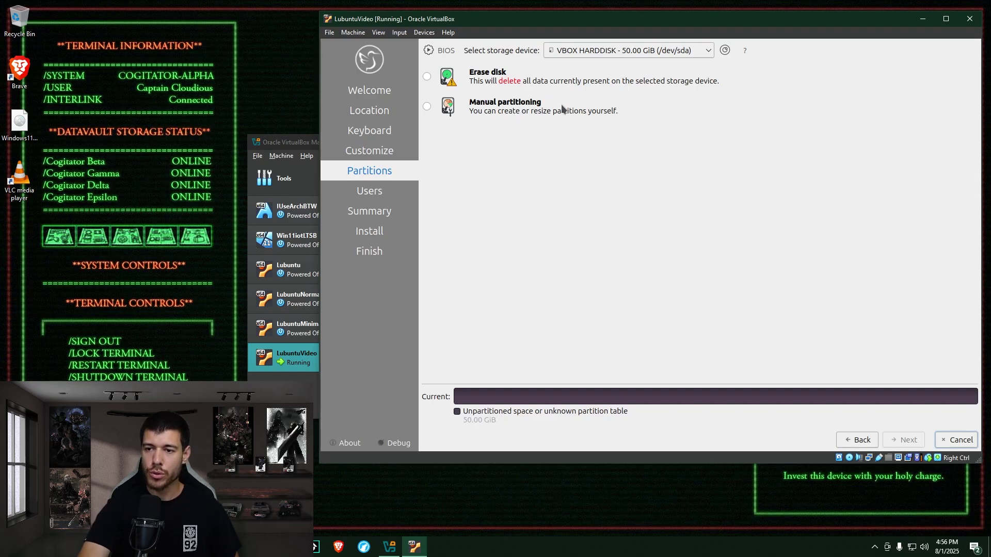
Select Erase disk for the 50 GiB virtual disk and continue to the Summary
left_click(428, 77)
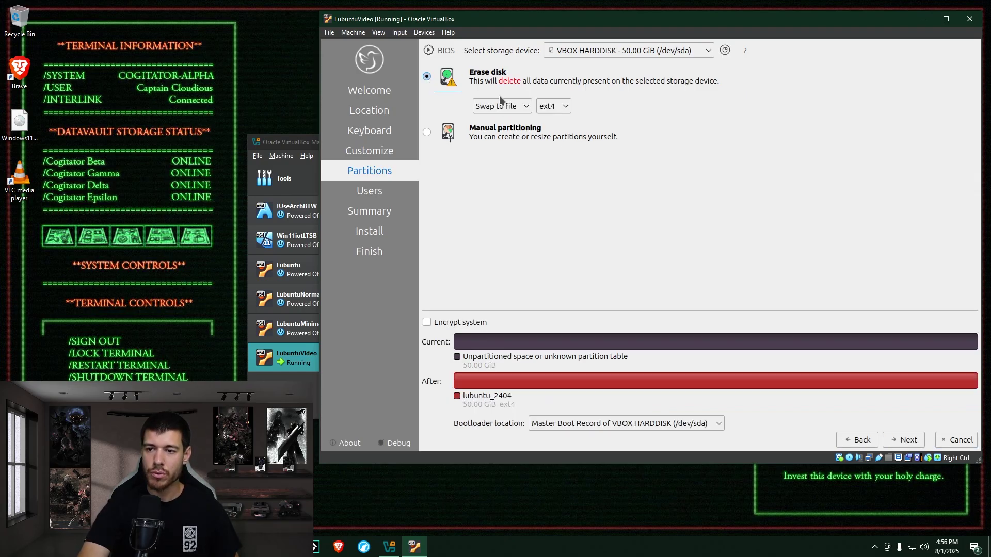
left_click(903, 439)
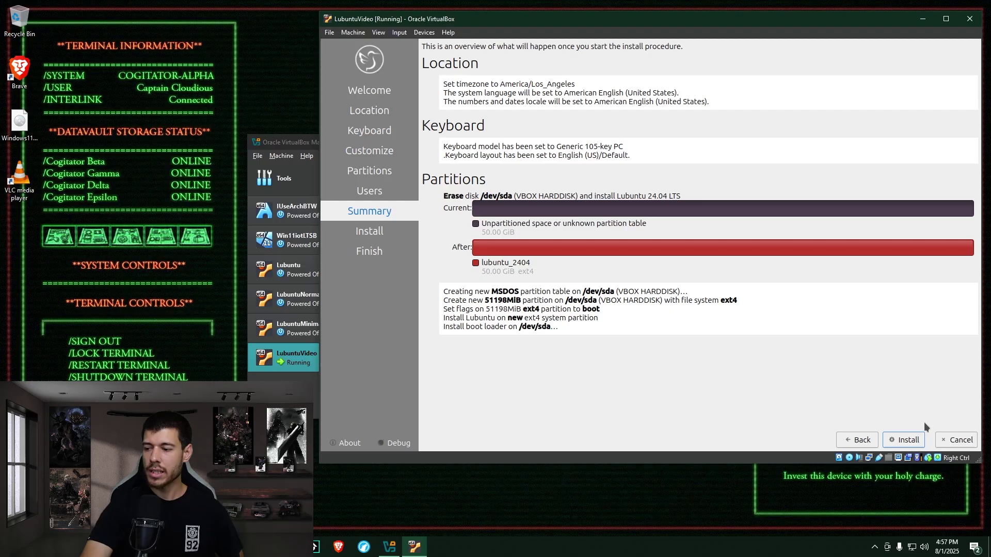
Start the installation and confirm writing the partition changes to /dev/sda
left_click(907, 441)
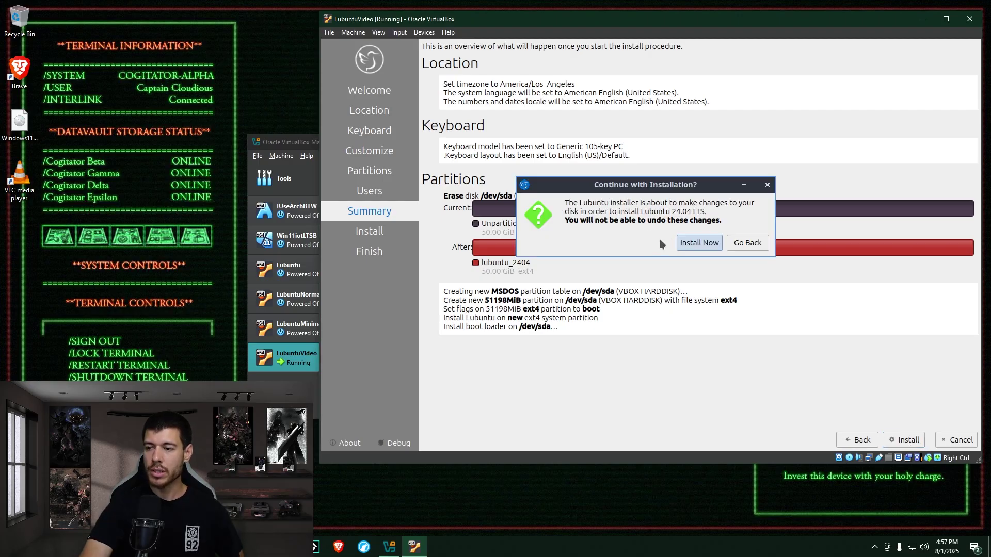
left_click(693, 243)
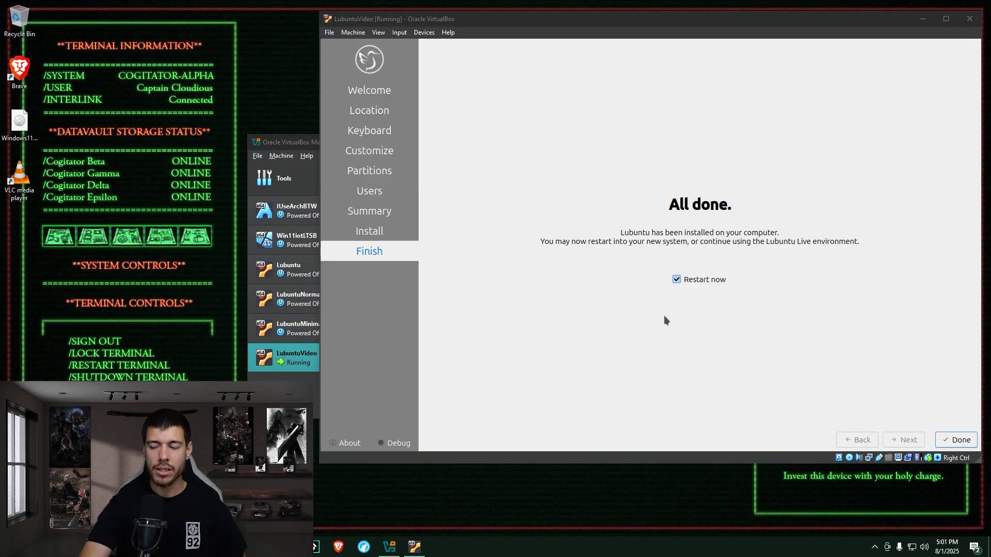
Finish the installer with Restart now checked and reboot the VM into the Lubuntu desktop
left_click(955, 440)
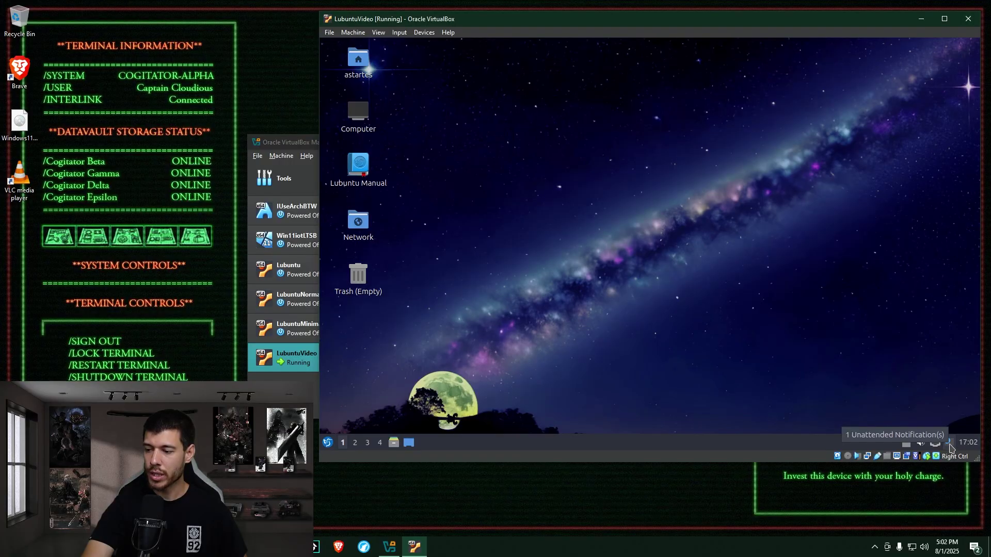
Open PCManFM-Qt on the home folder, then close it again
mouse_move(936, 445)
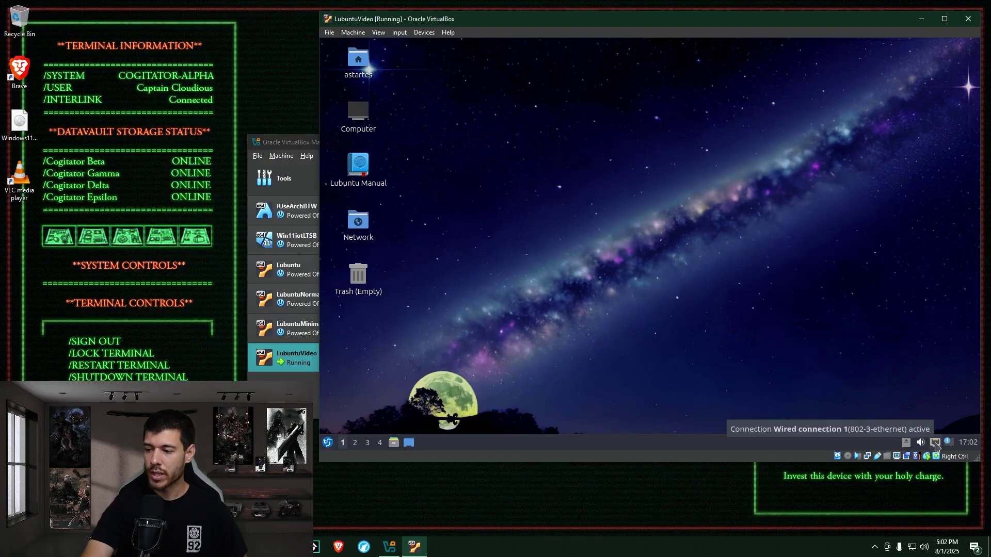
left_click(394, 444)
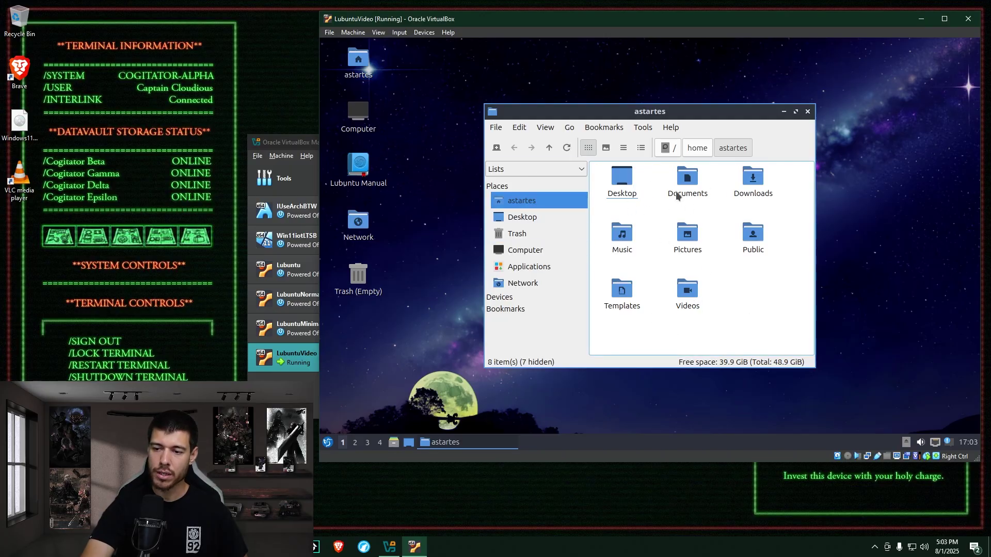
key("ctrl+w")
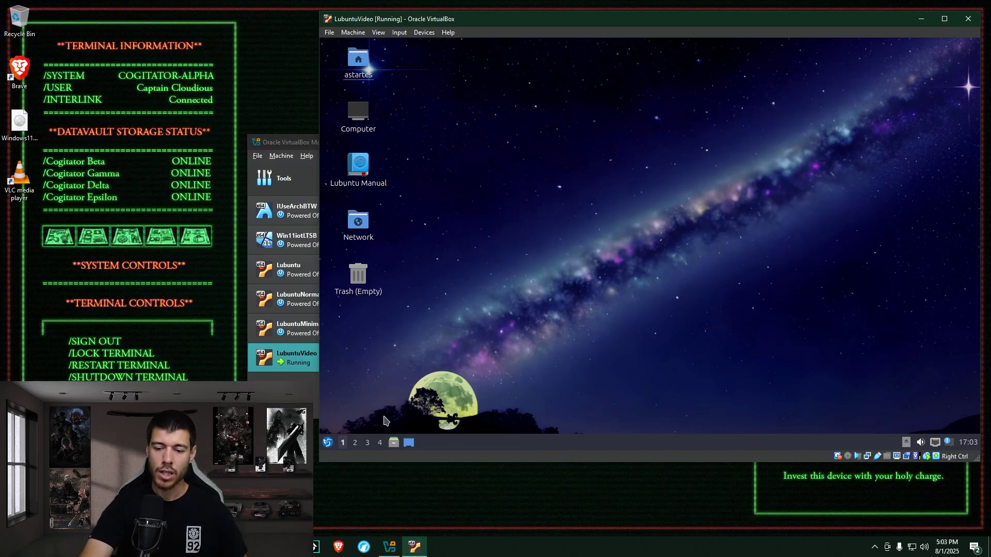
Switch to workspace 2 and back to 1, then open the application menu
left_click(355, 442)
scroll(366, 443, "down", 3)
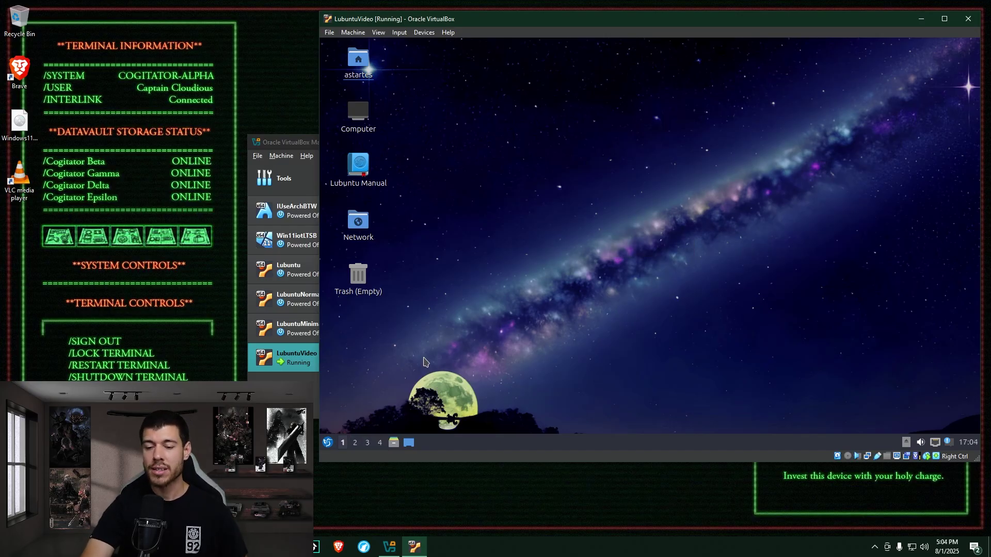
left_click(328, 443)
In QTerminal, run sudo apt-get update with the account password, then sudo apt-get install qps
mouse_move(361, 347)
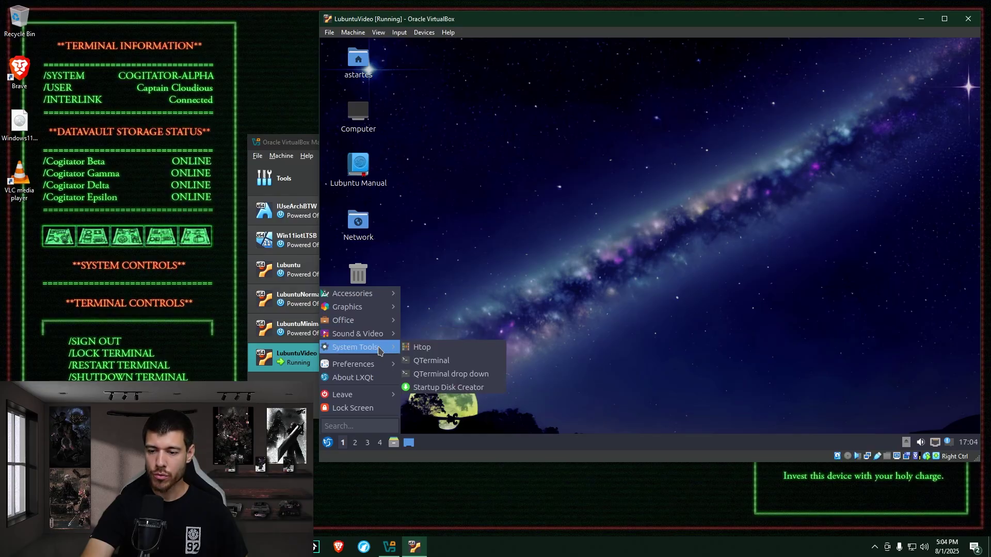
left_click(441, 360)
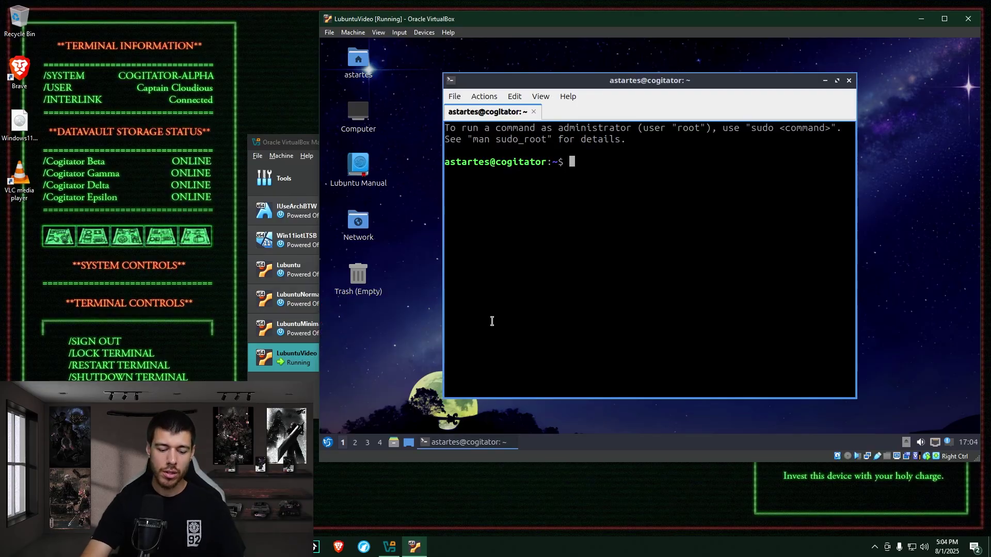
type("sudo ap")
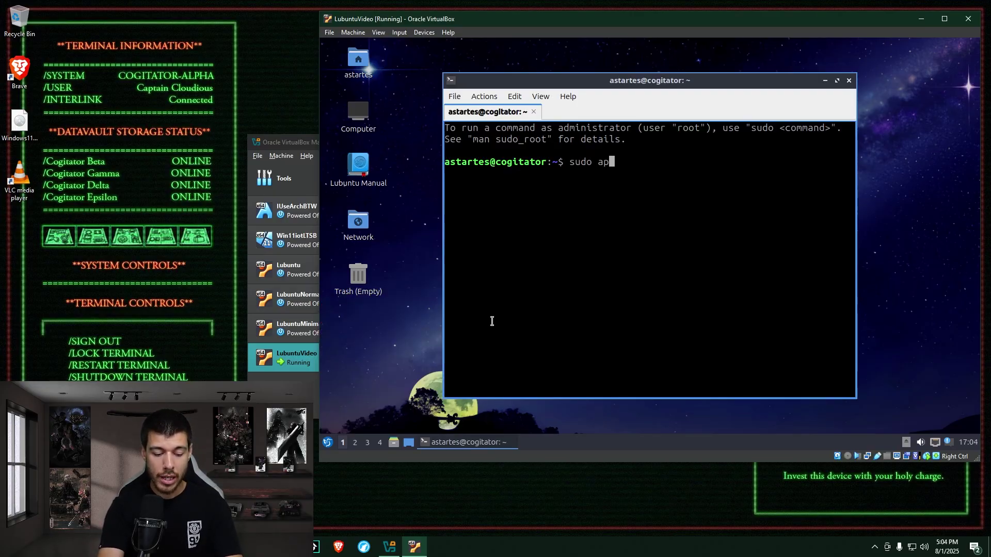
type("t-get update")
key("Return")
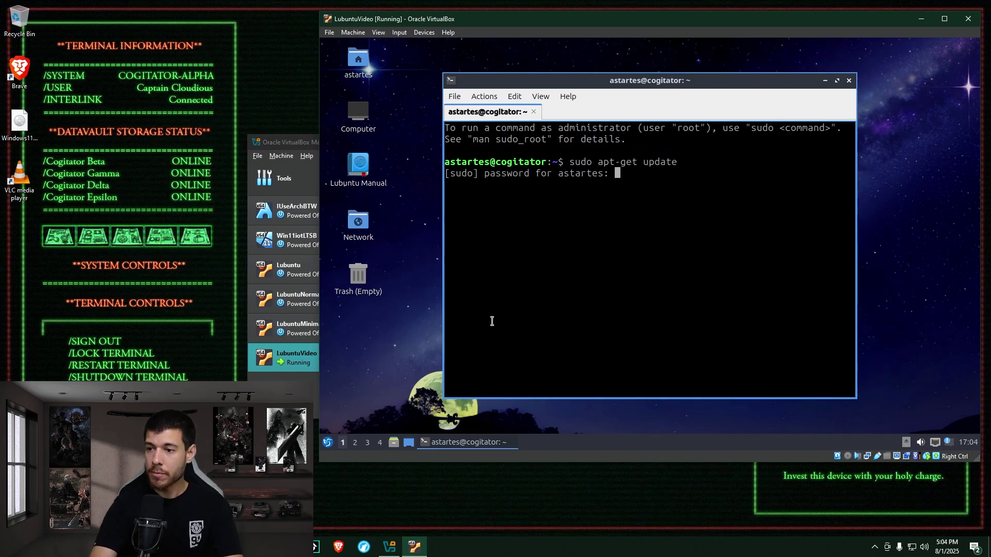
key("Return")
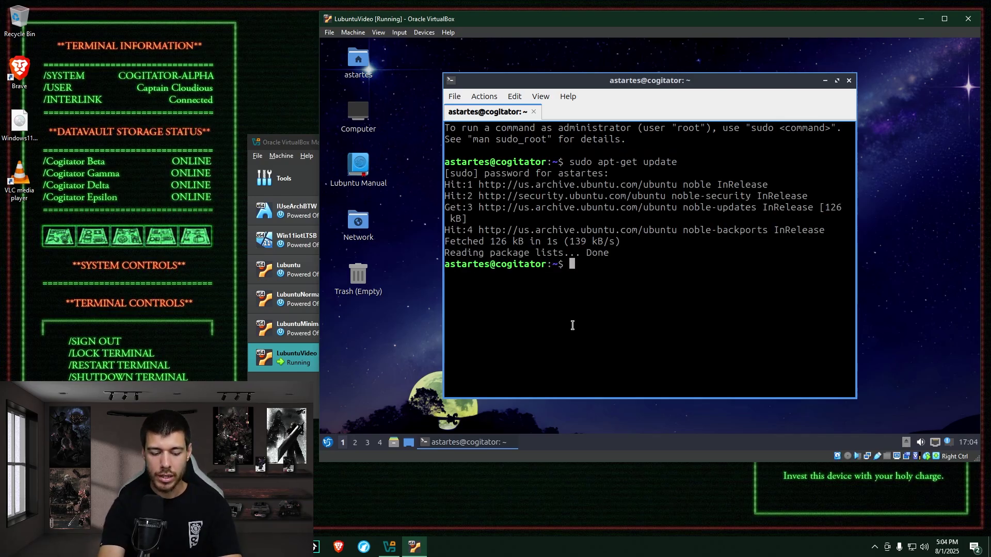
type("sudo apt-get ")
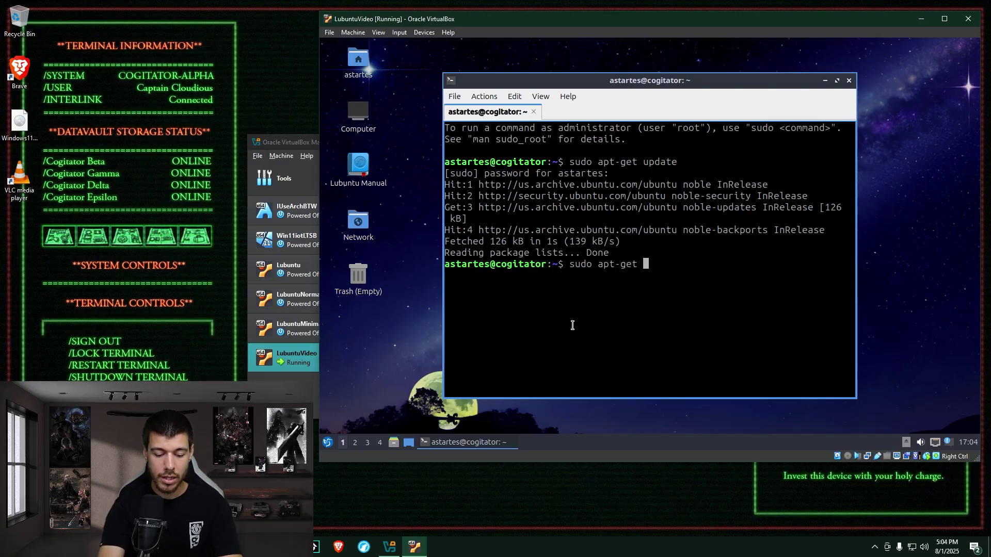
type("install q")
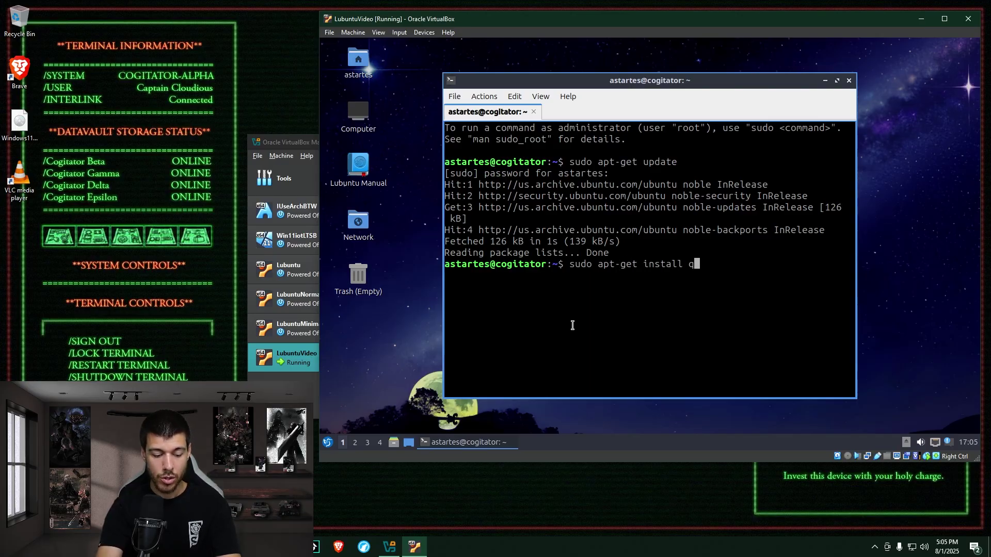
type("ps")
key("Return")
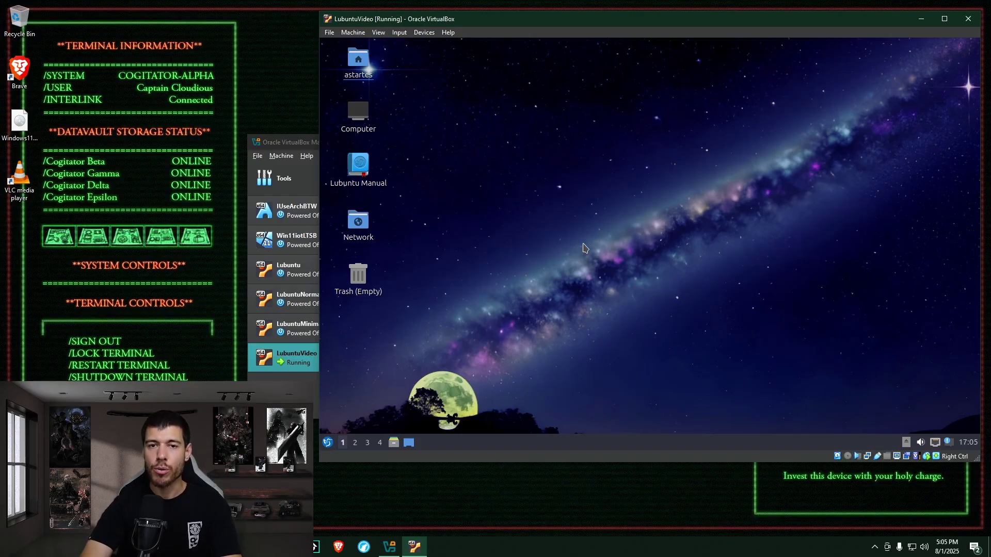
Launch qps from System Tools and check idle CPU and memory use (about 0.5 of 7.7 GB)
left_click(328, 442)
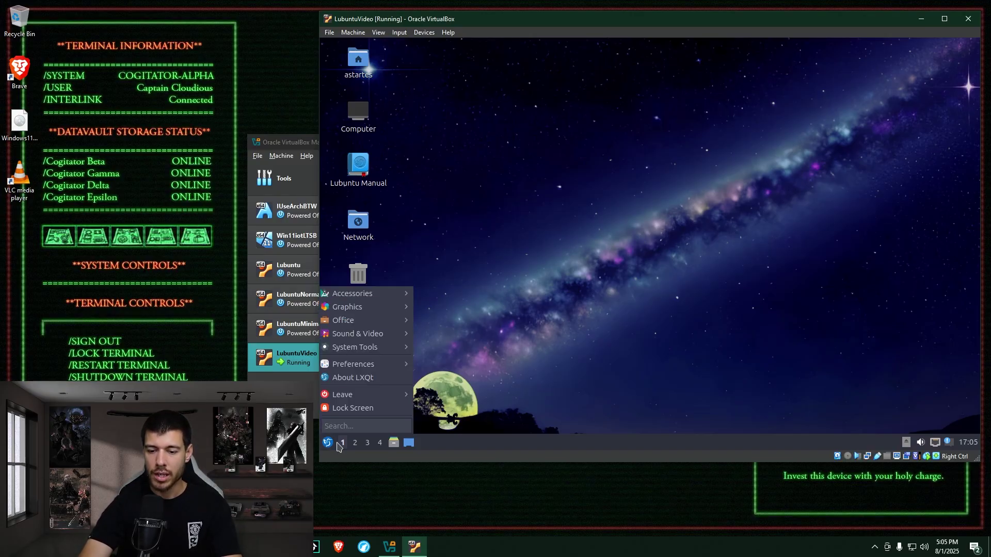
mouse_move(394, 349)
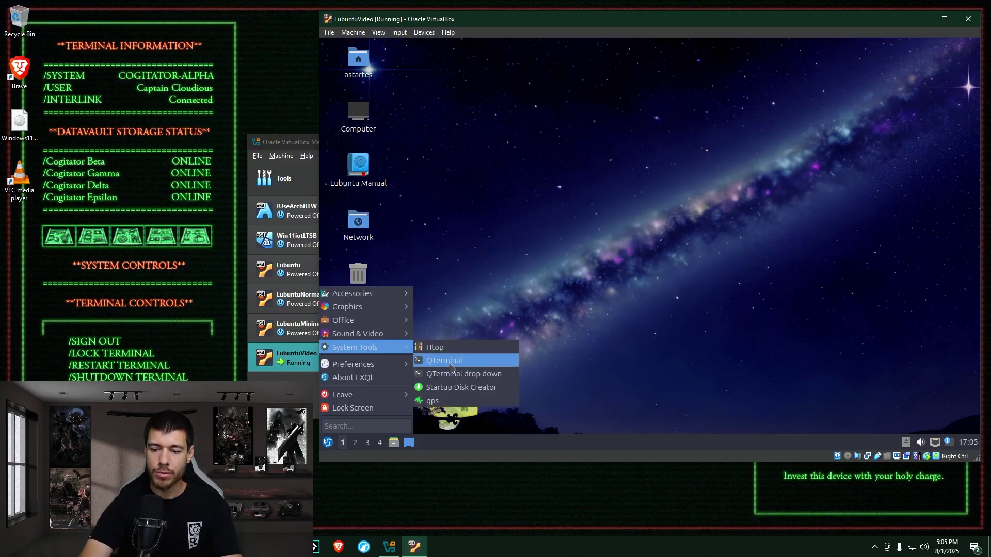
left_click(441, 403)
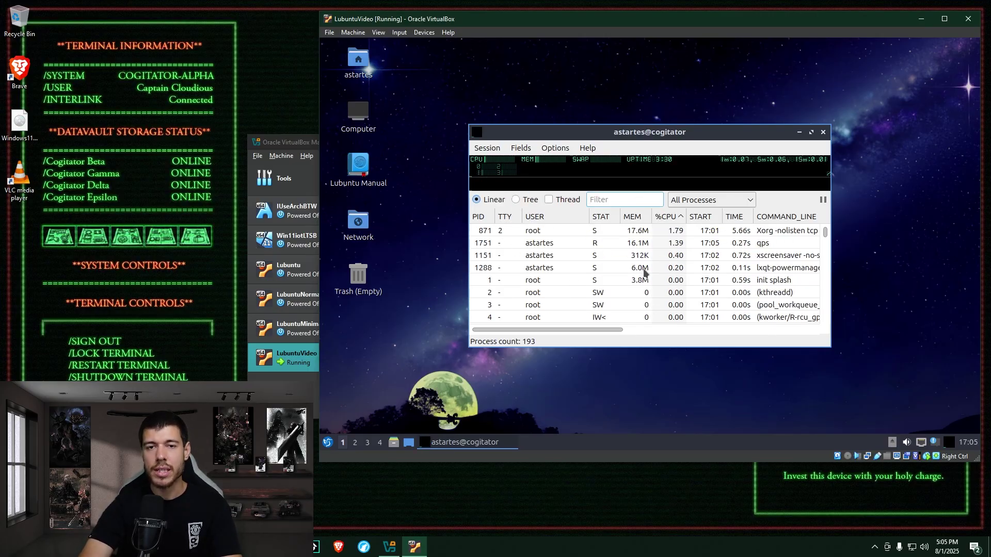
mouse_move(489, 164)
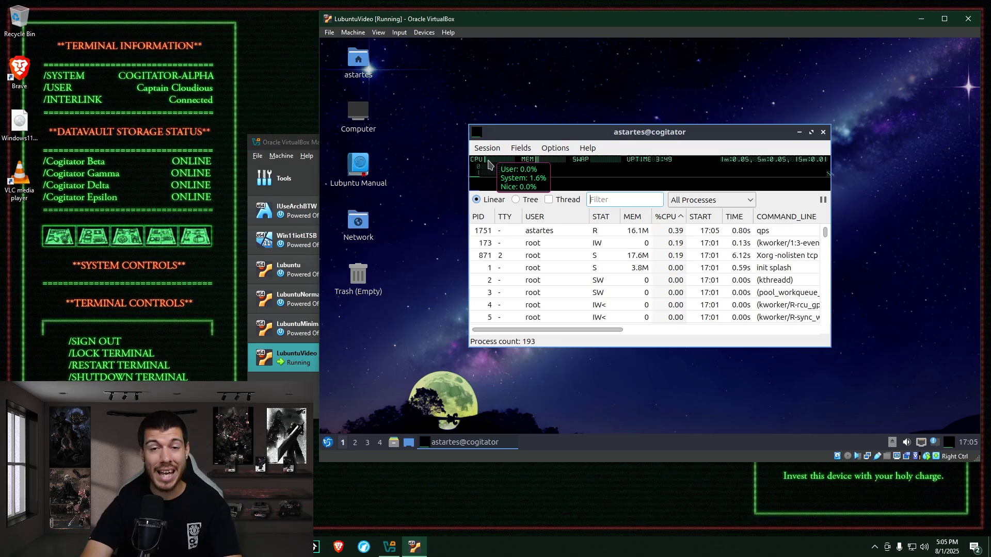
mouse_move(543, 161)
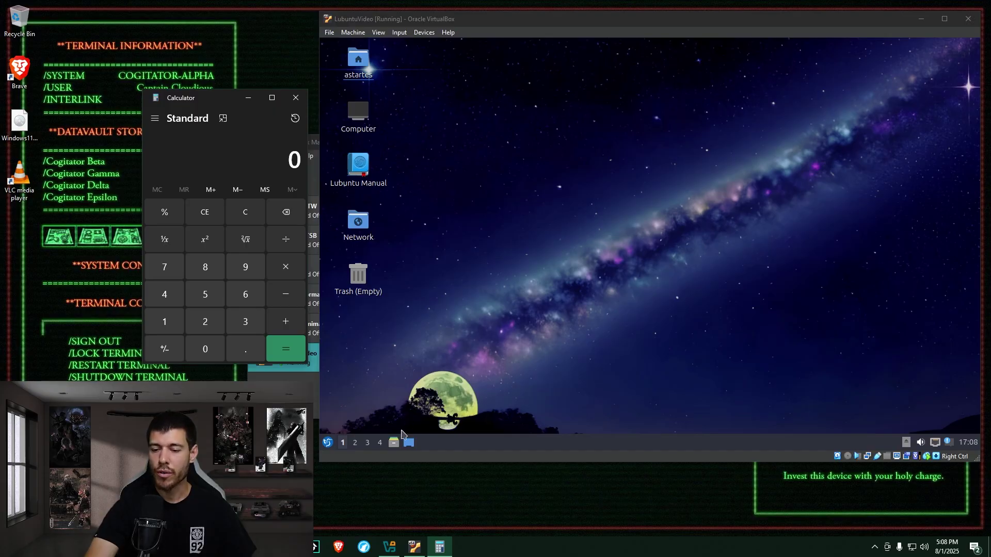
Read free space in PCManFM-Qt and compute 48.9-39.8 in Calculator, giving 9.1 GiB used
left_click(409, 442)
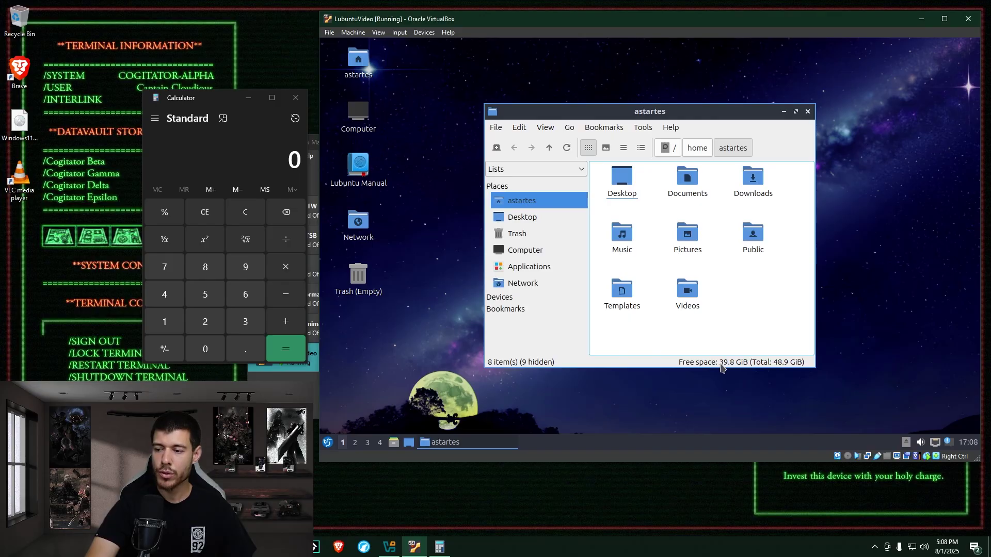
left_click(208, 169)
type("48.9-39.8")
key("Return")
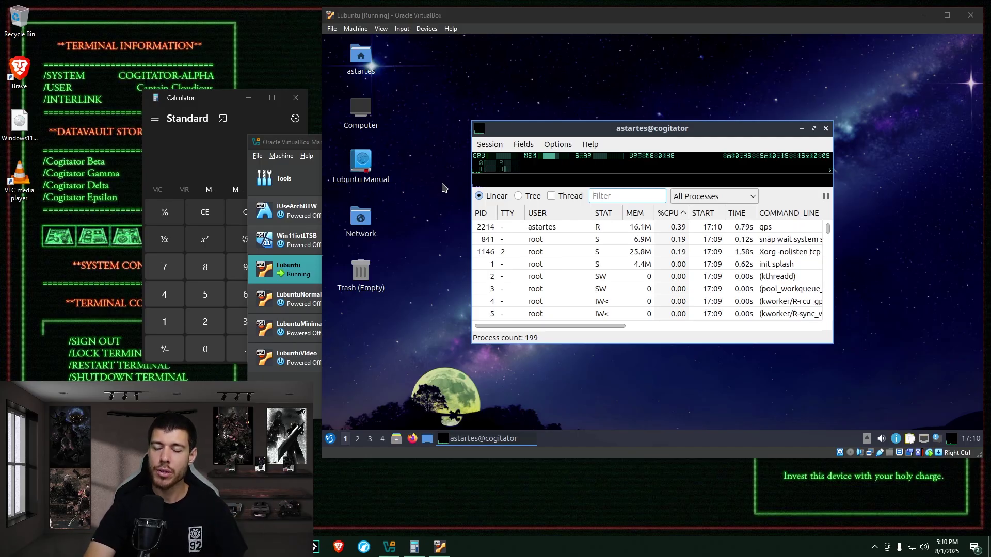
Check the qps meters: CPU near 2% and memory at 594 of 7941 Mb
mouse_move(494, 161)
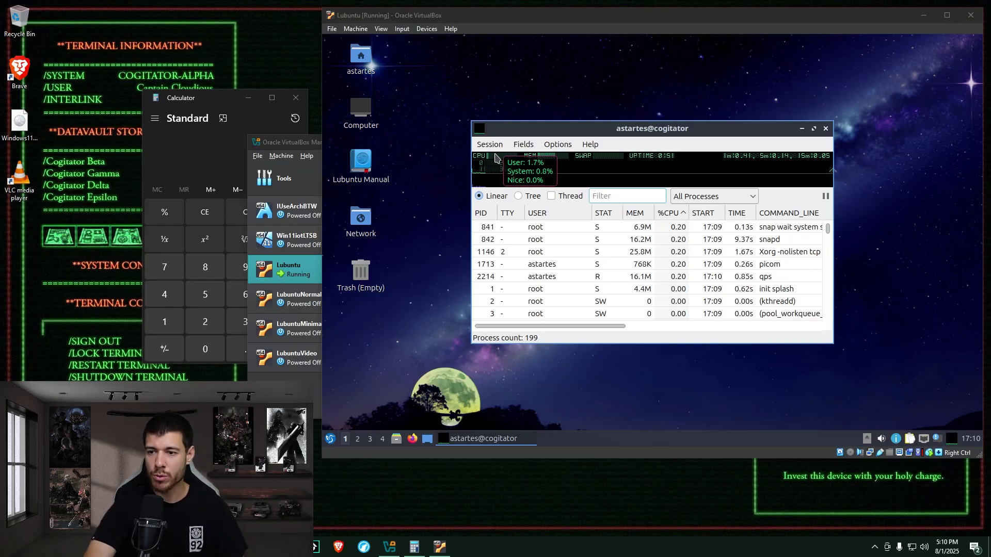
mouse_move(548, 160)
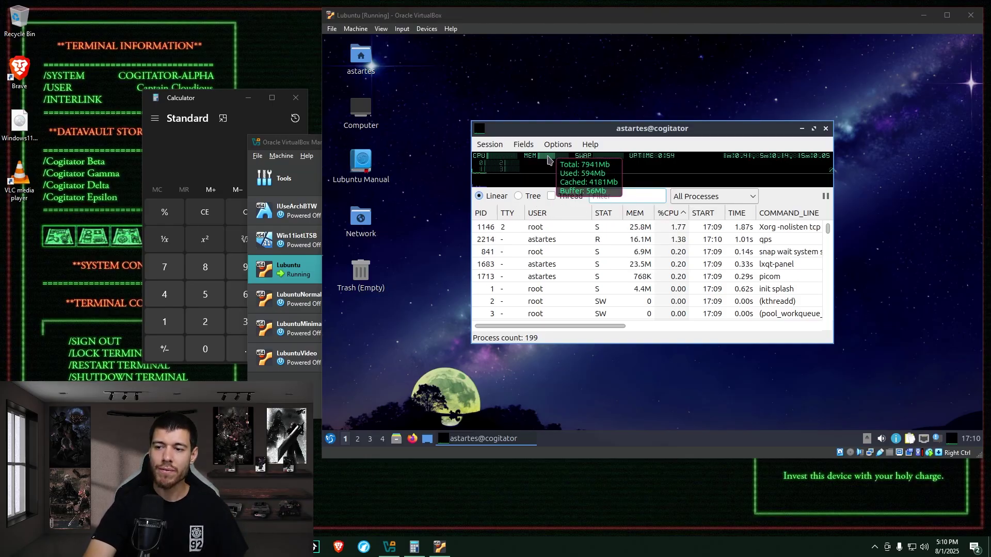